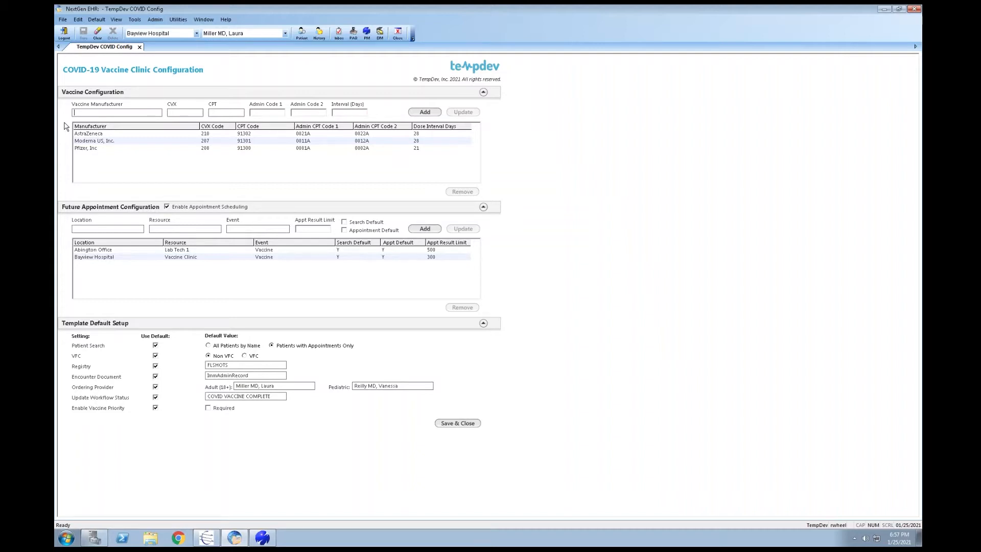
Step: Choose the Pfizer, Inc vaccine with CVX code 208 and CPT code 91300 from the inventory for the vaccine configuration entry
left_click(101, 113)
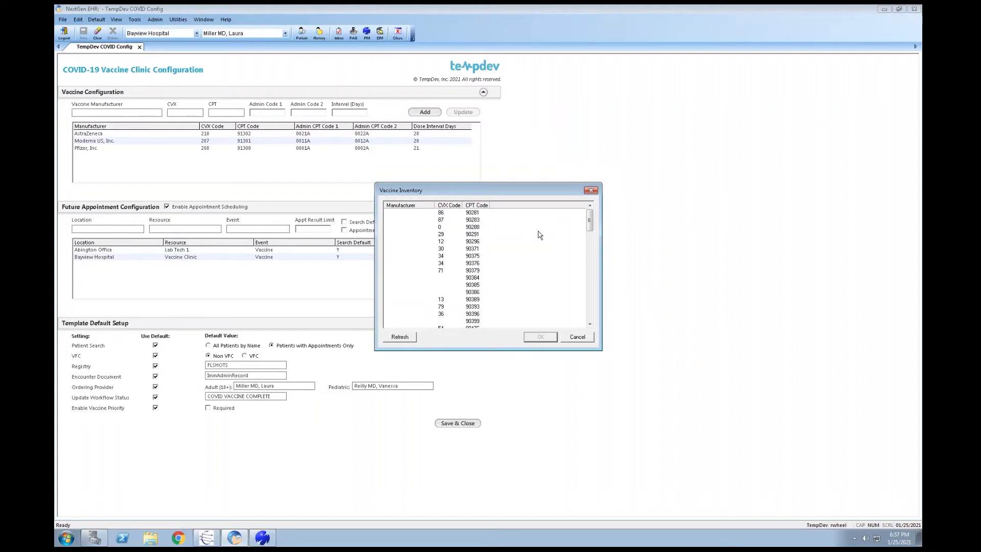
left_click_drag(590, 227, 591, 318)
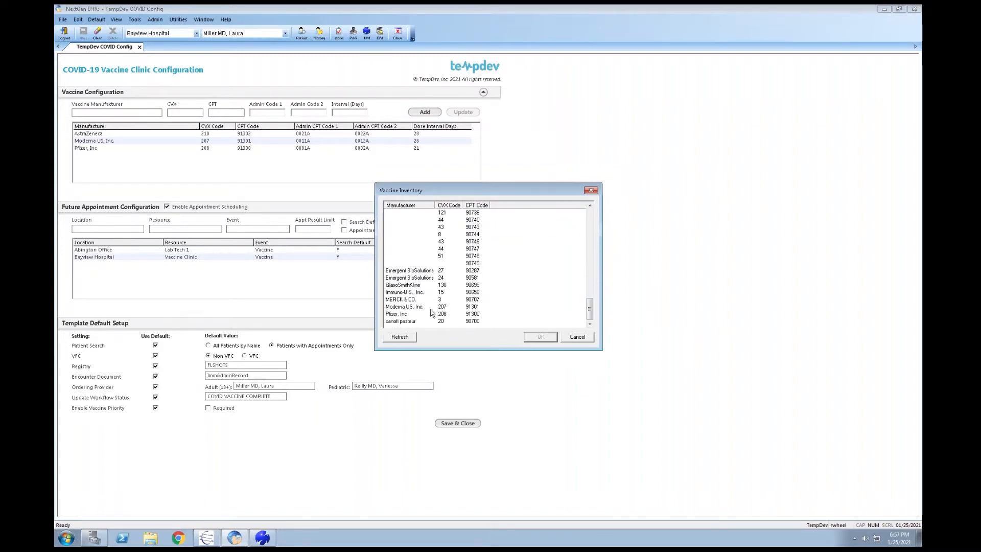
left_click(409, 315)
left_click(537, 337)
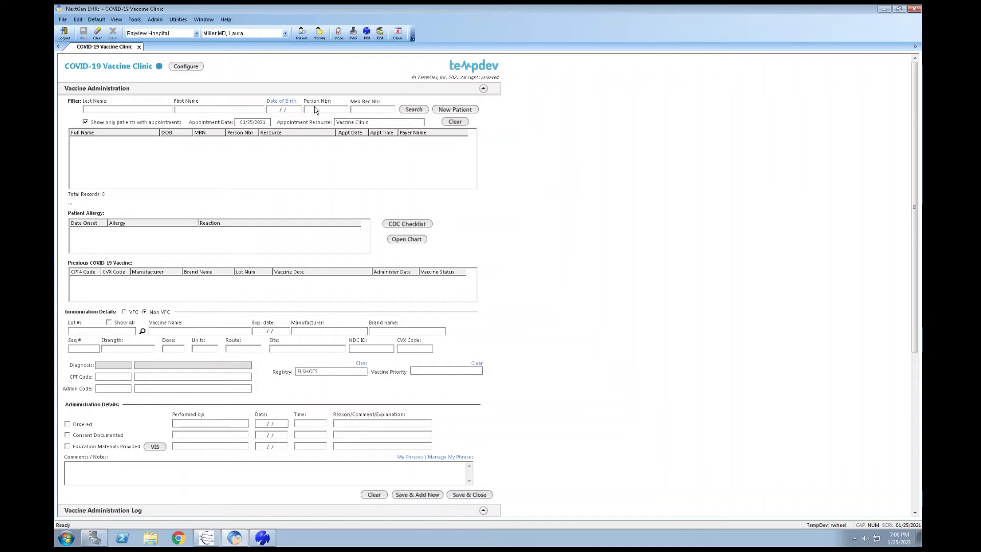
Step: Search for the 01/25/2021 Vaccine Clinic patients and view the CDC prevaccination checklist of the 09:50 AM patient
left_click(412, 110)
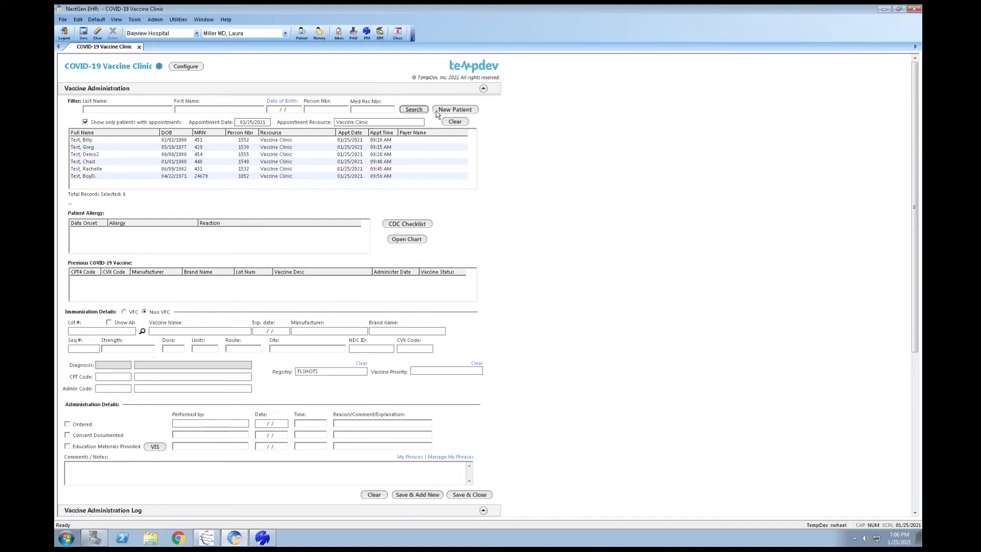
left_click(154, 177)
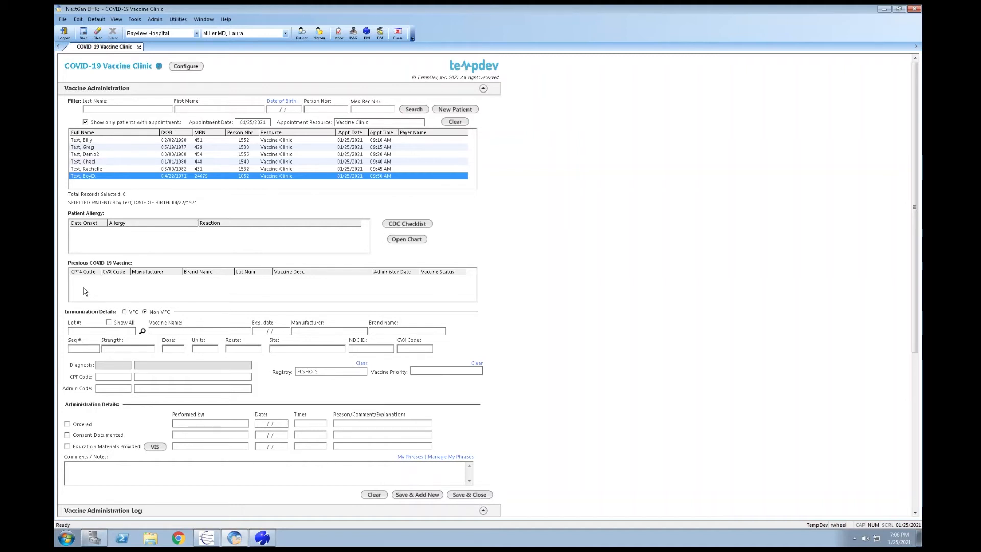
left_click(392, 225)
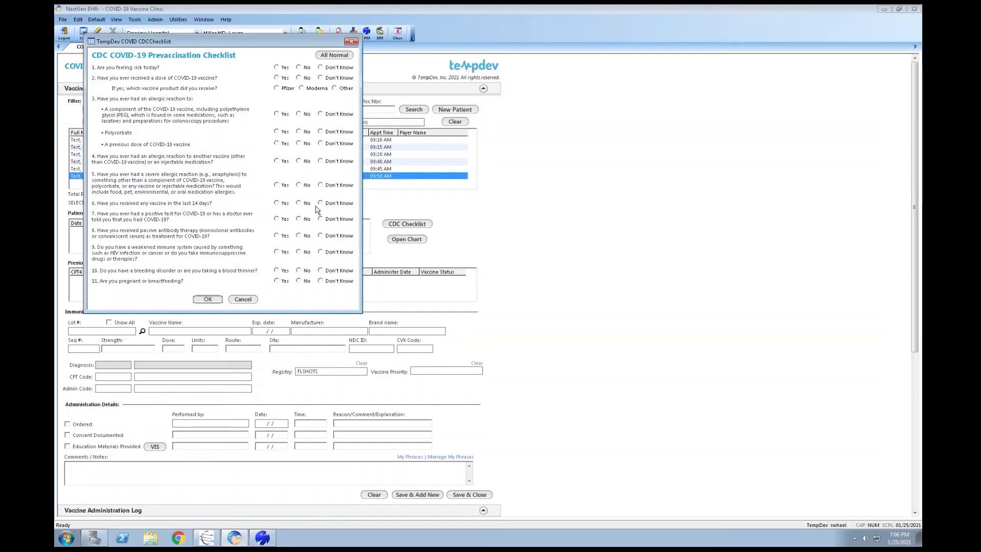
left_click(352, 43)
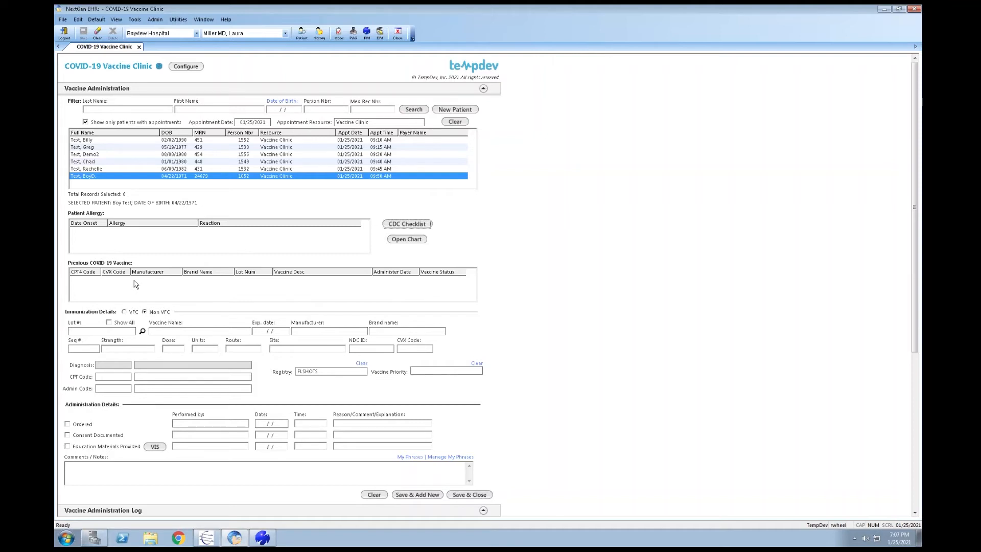
Step: Review the allergies and previous COVID-19 vaccines of the patients with the 09:45 AM and 09:10 AM appointments
scroll(167, 202, "down", 1)
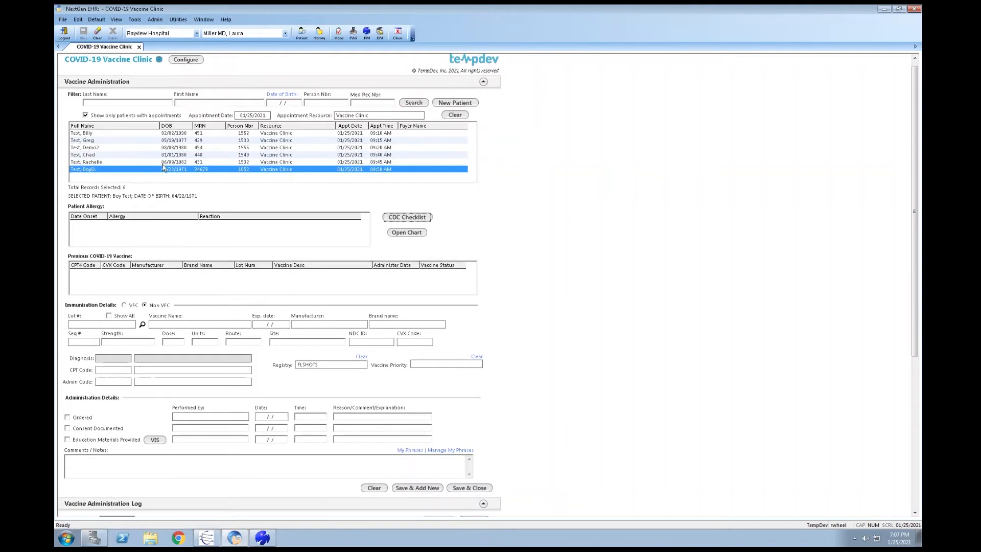
left_click(162, 163)
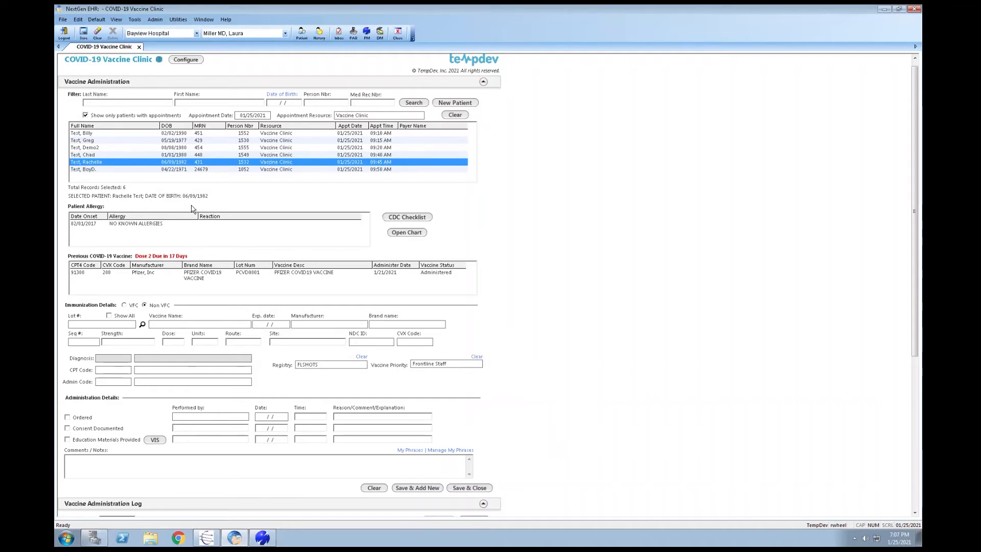
left_click(179, 134)
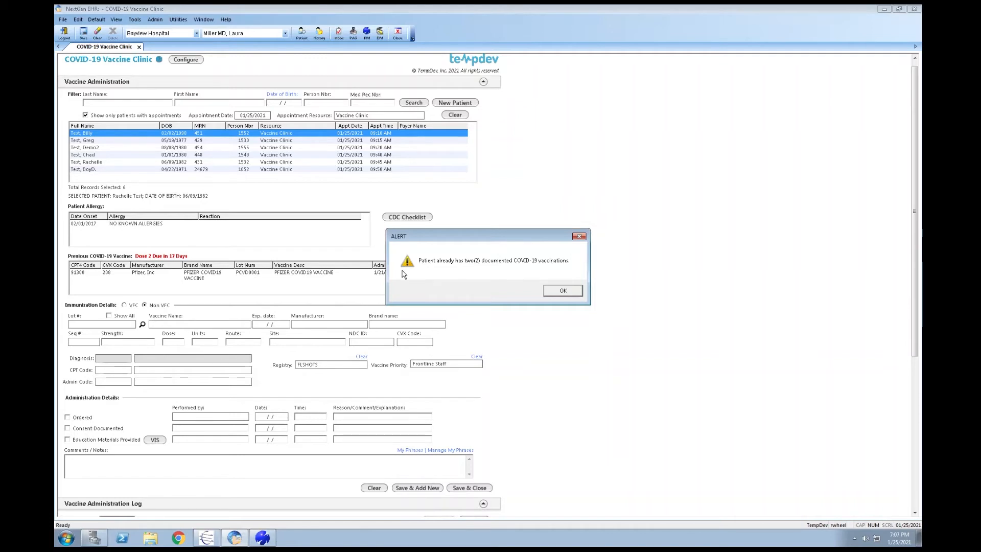
left_click(555, 295)
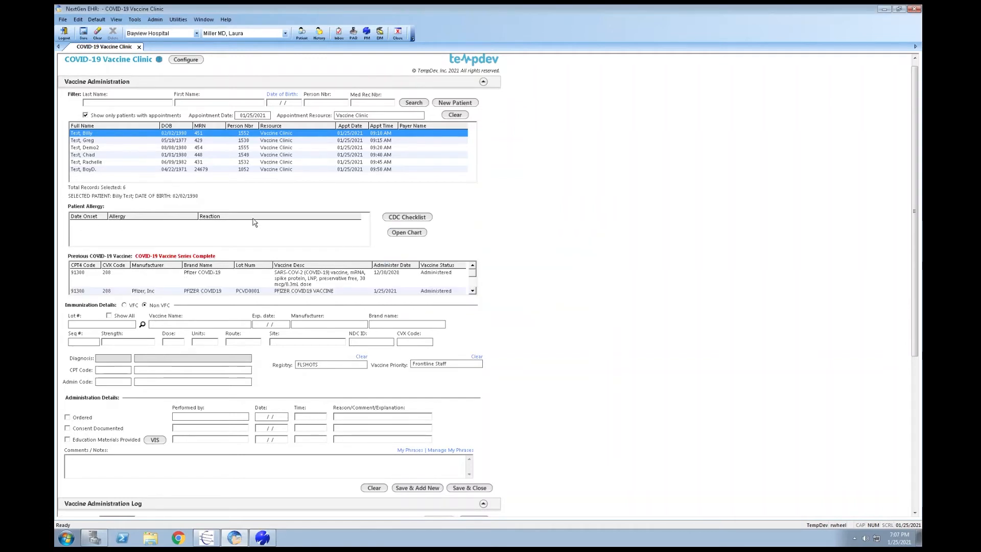
Step: Select the patient with the 09:50 AM appointment and choose PFIZER COVID19 VACCINE lot PCVD0001 for the immunization
left_click(168, 170)
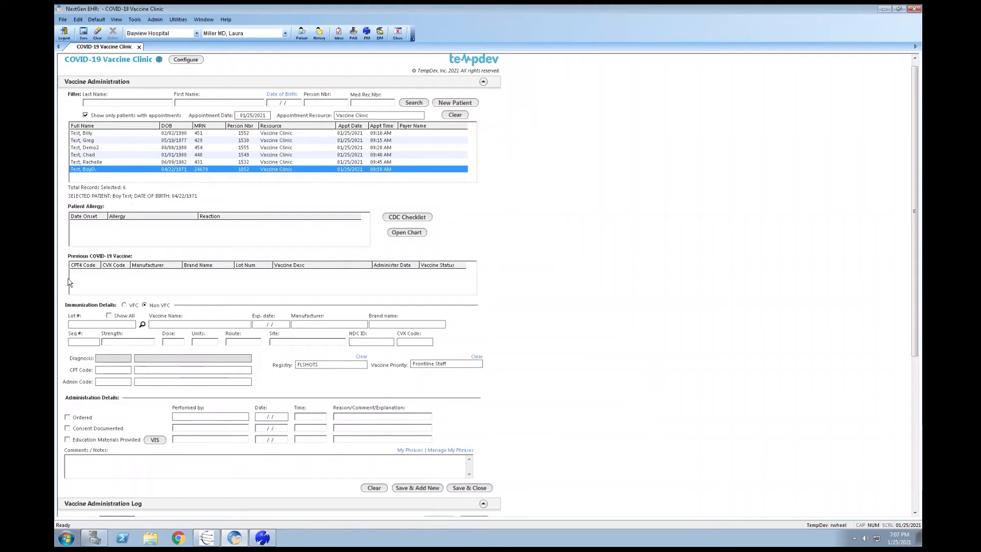
left_click(89, 324)
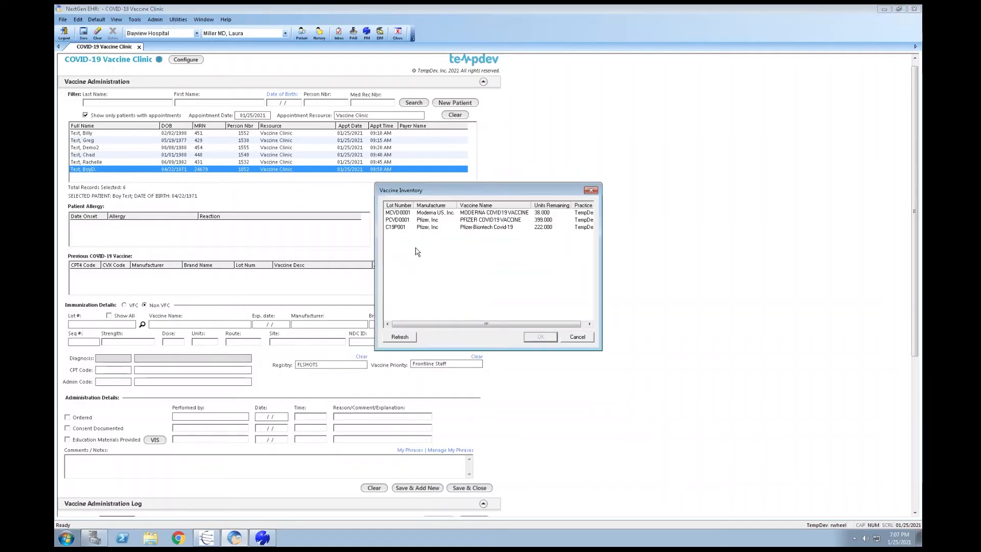
left_click(437, 221)
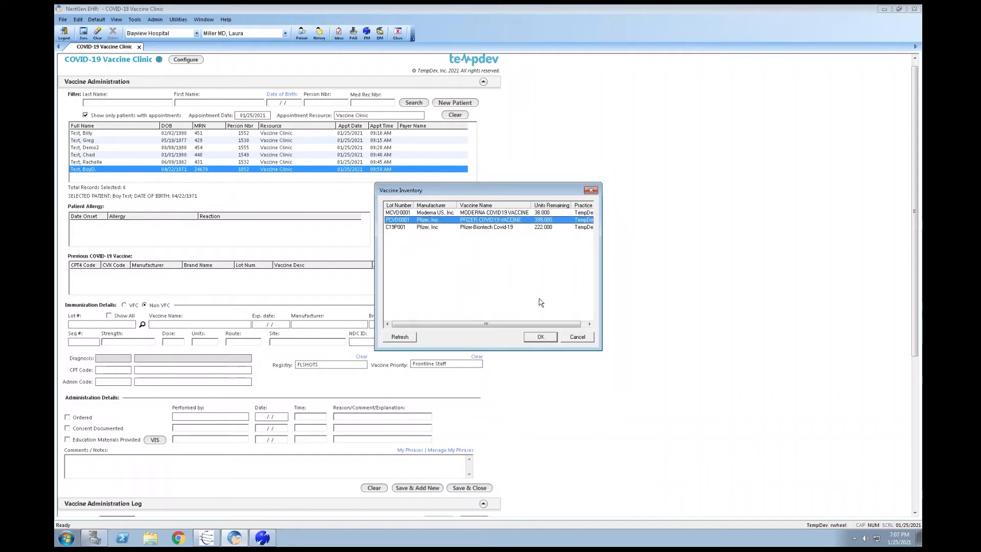
left_click(542, 337)
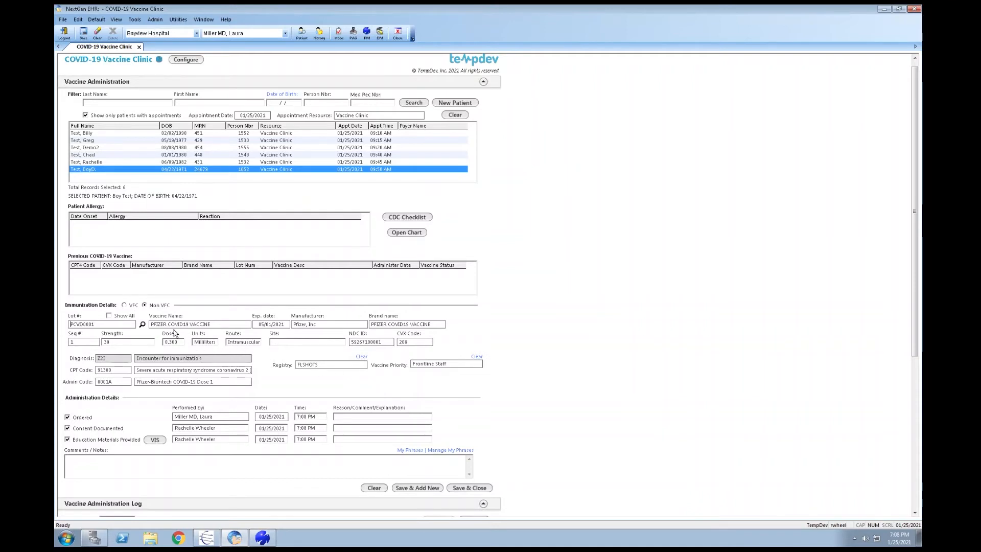
Step: Set the injection site to Left Deltoid in the immunization details
left_click(287, 342)
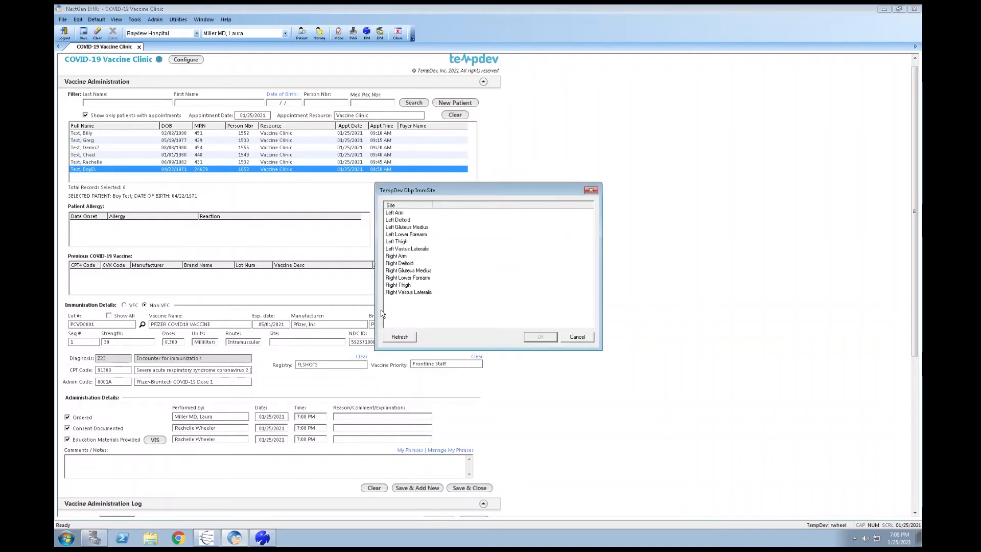
left_click(403, 220)
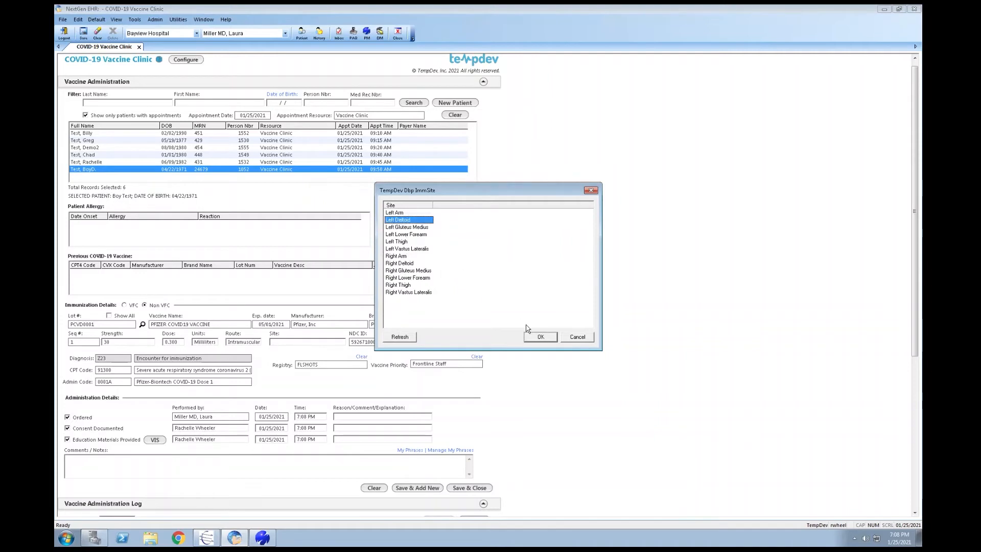
left_click(540, 336)
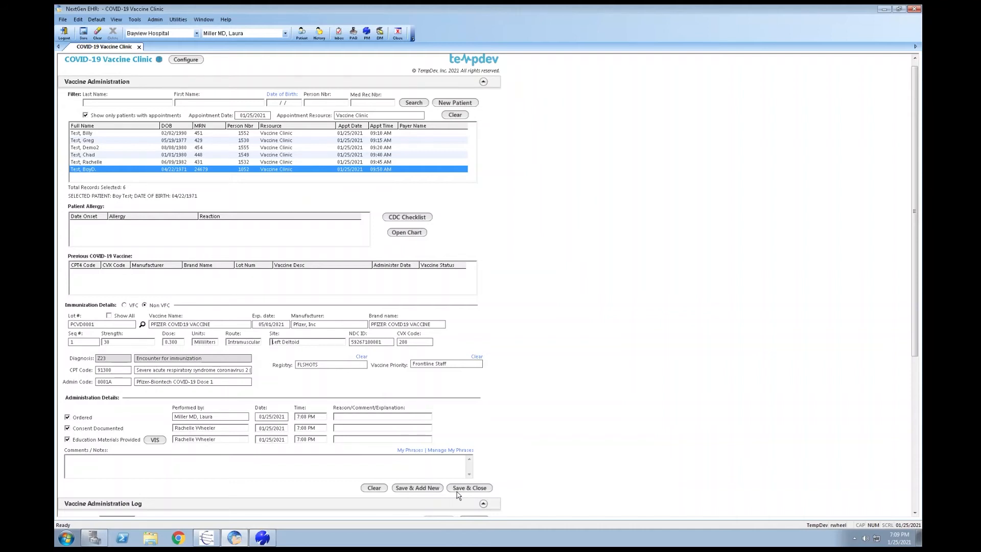
Step: Save the vaccination to start a new entry, and book the follow-up Vaccine Clinic appointment at Bayview Hospital for 02/15/2021 at 0910
left_click(421, 488)
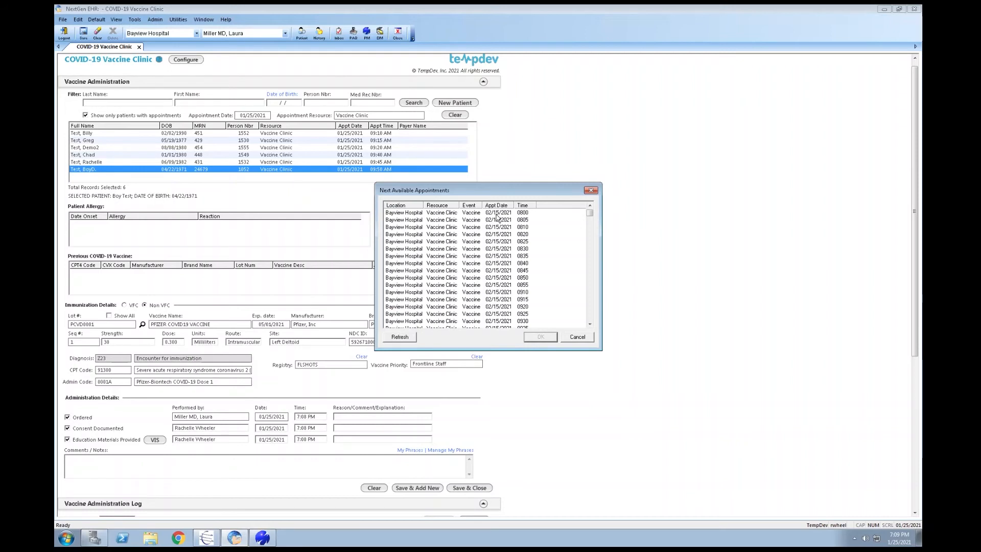
left_click(478, 295)
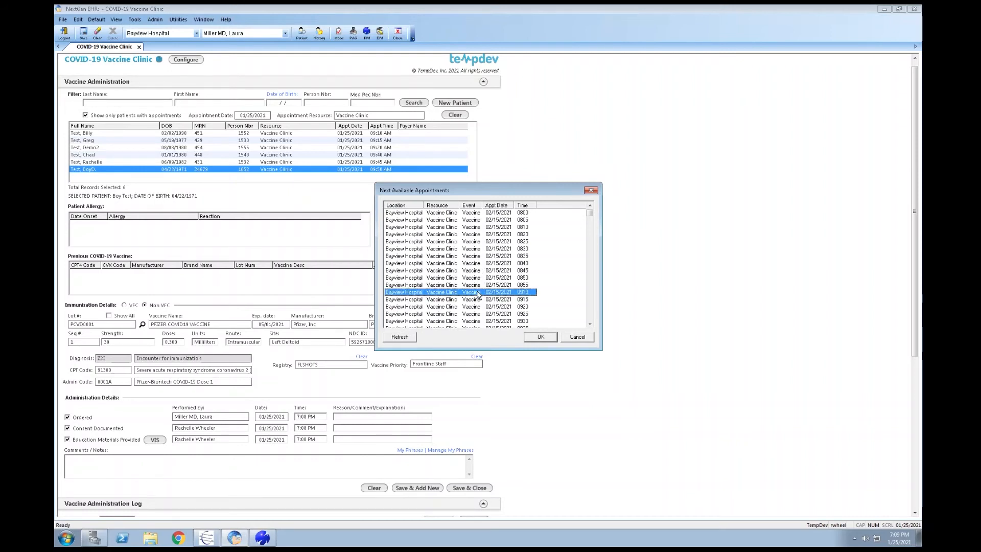
left_click(538, 337)
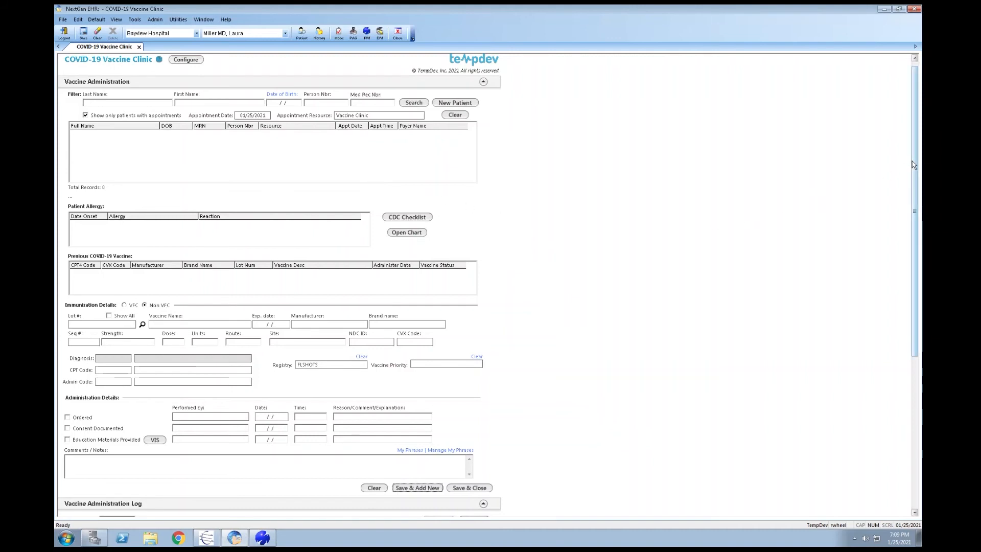
Step: View the details of the MODERNA COVID19 VACCINE entry in the Vaccine Administration Log, and select the entry below it
left_click_drag(914, 164, 891, 323)
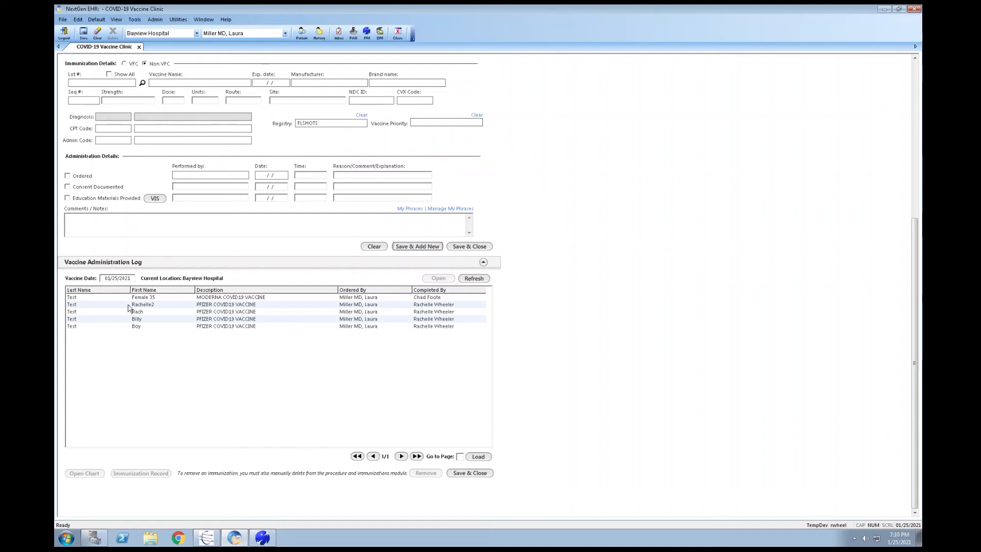
left_click(98, 298)
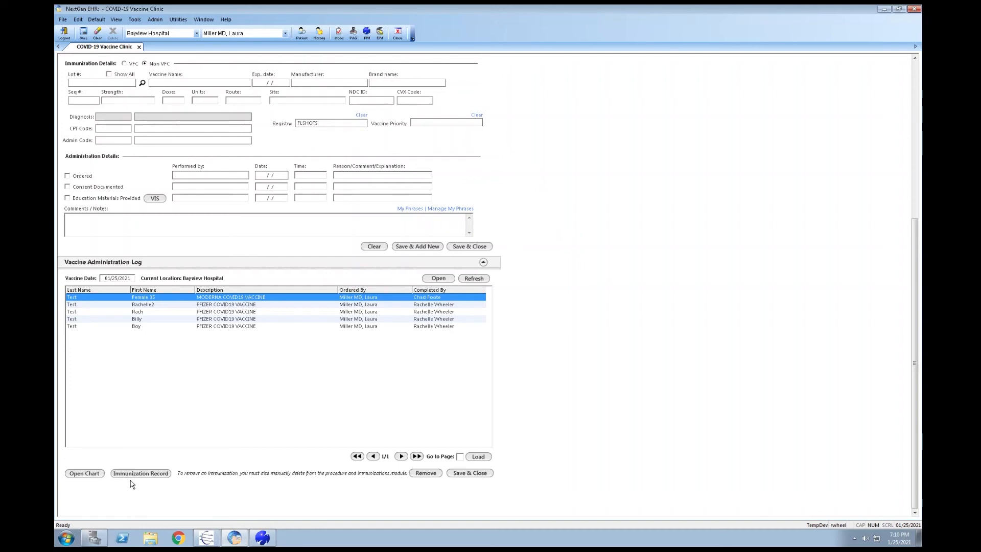
left_click(438, 278)
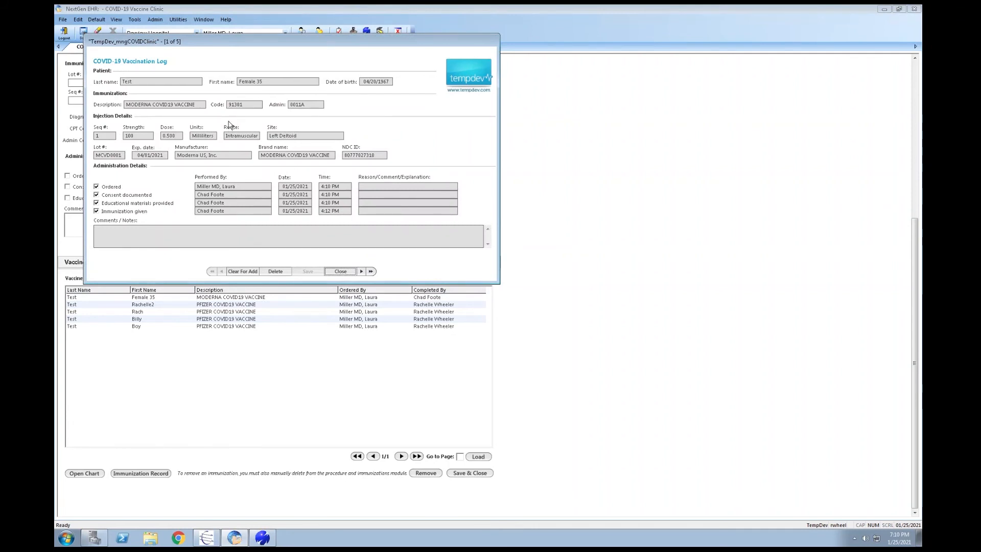
left_click(341, 271)
key("Tab")
key("Return")
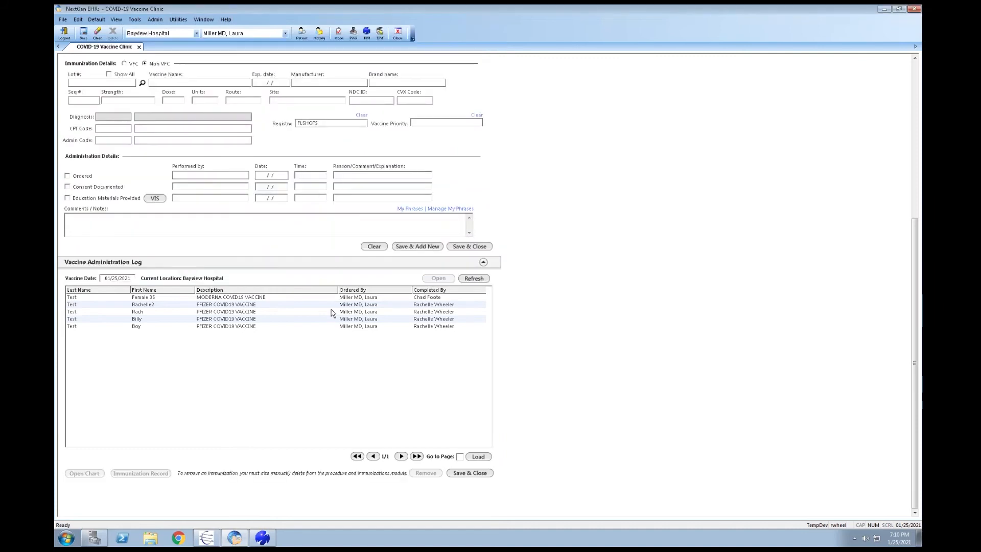
left_click(331, 306)
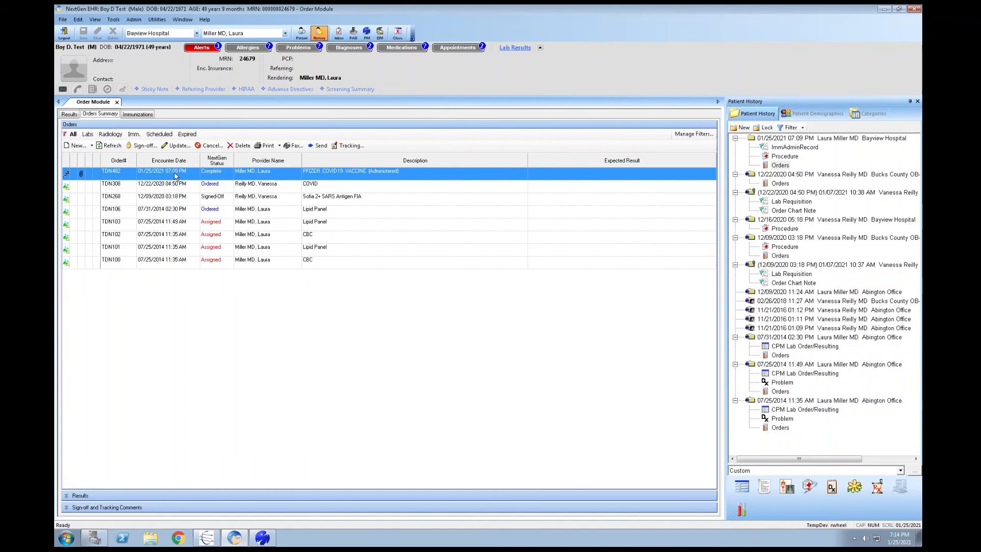
Step: View the patient's immunization chart in the Order Module
left_click(136, 115)
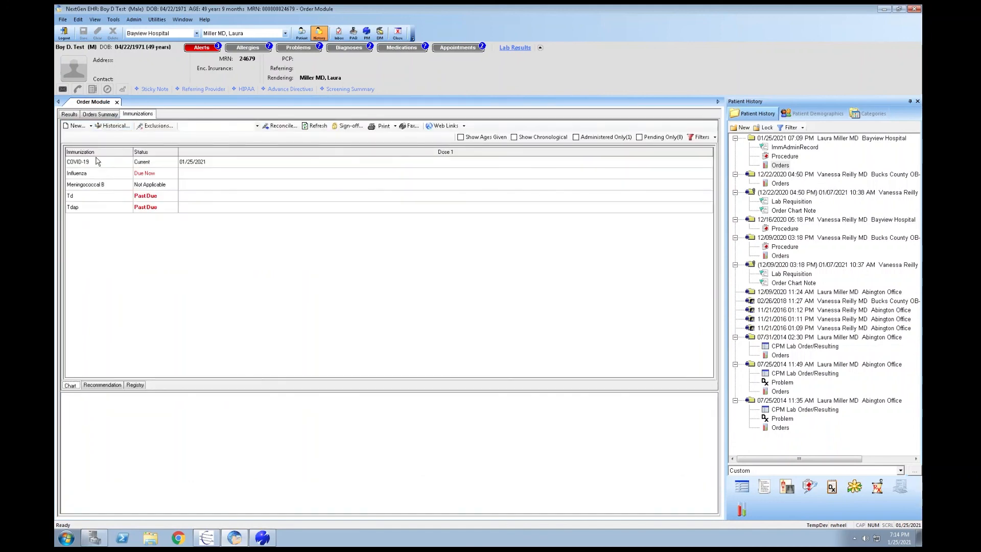